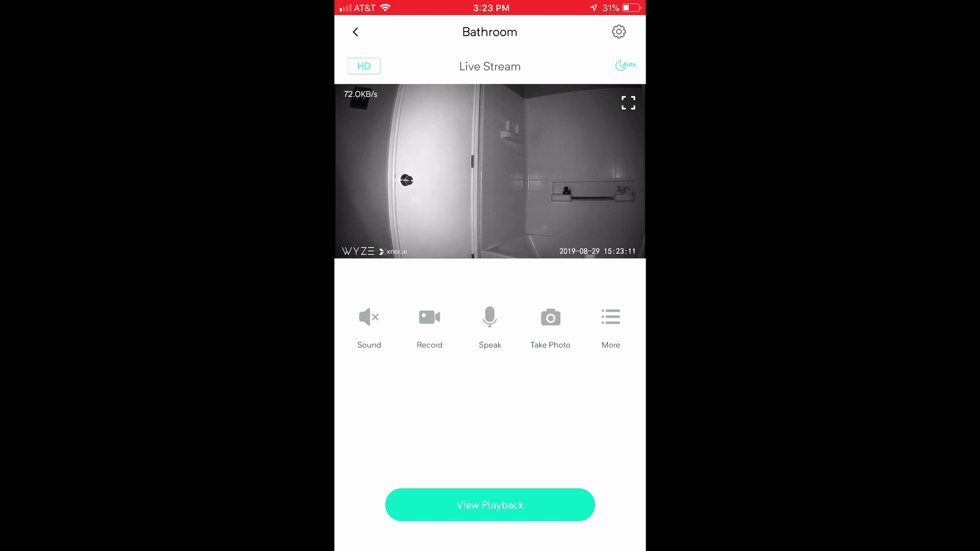
- Open Camera Settings from the gear icon on the Bathroom live stream
click(619, 32)
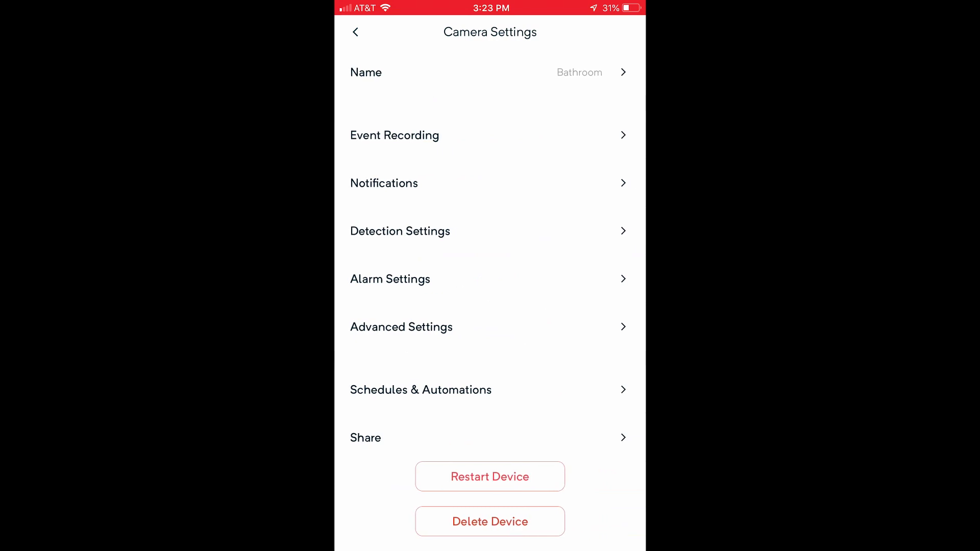
- Open Advanced Settings to reach the Night Vision Mode and IR Lights options
click(489, 326)
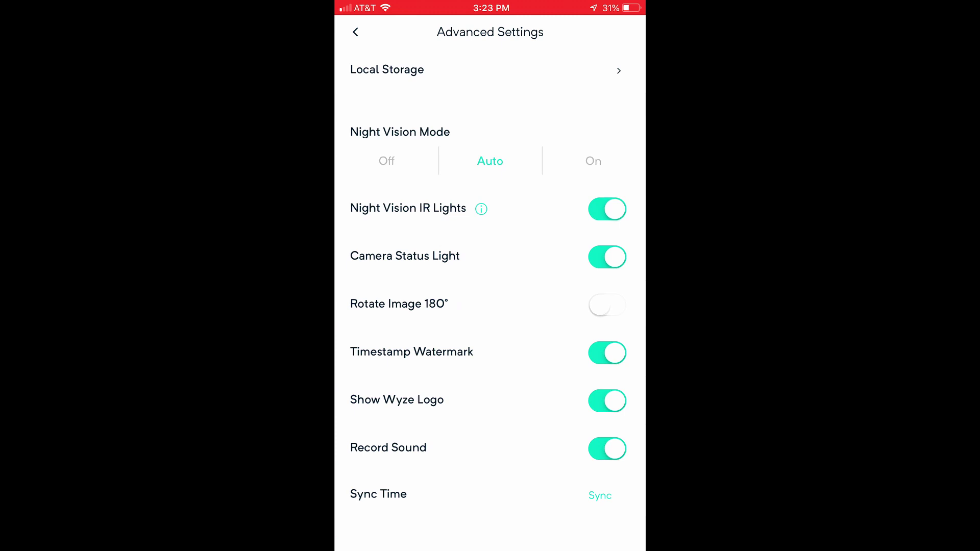
- Review the Night Vision IR Lights explanation, then switch IR Lights off
click(481, 208)
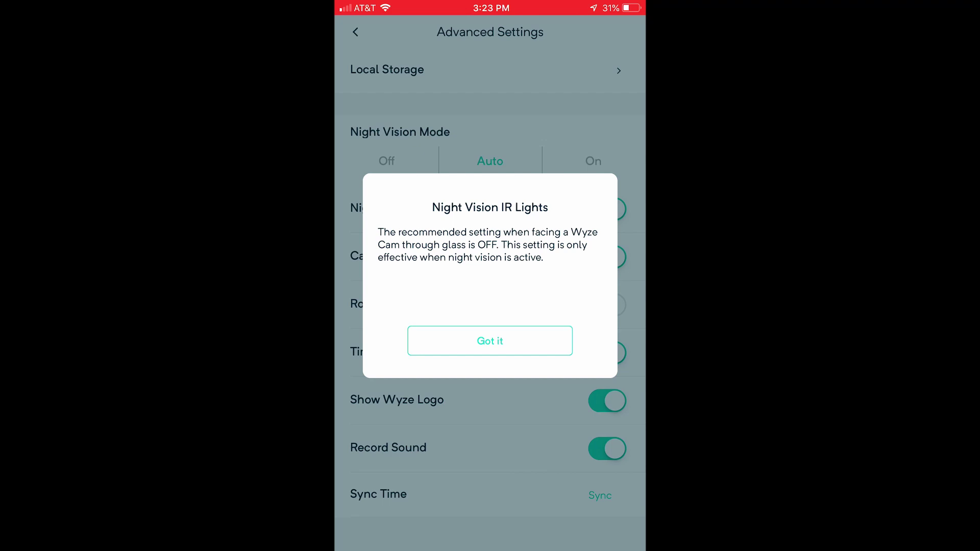
click(489, 341)
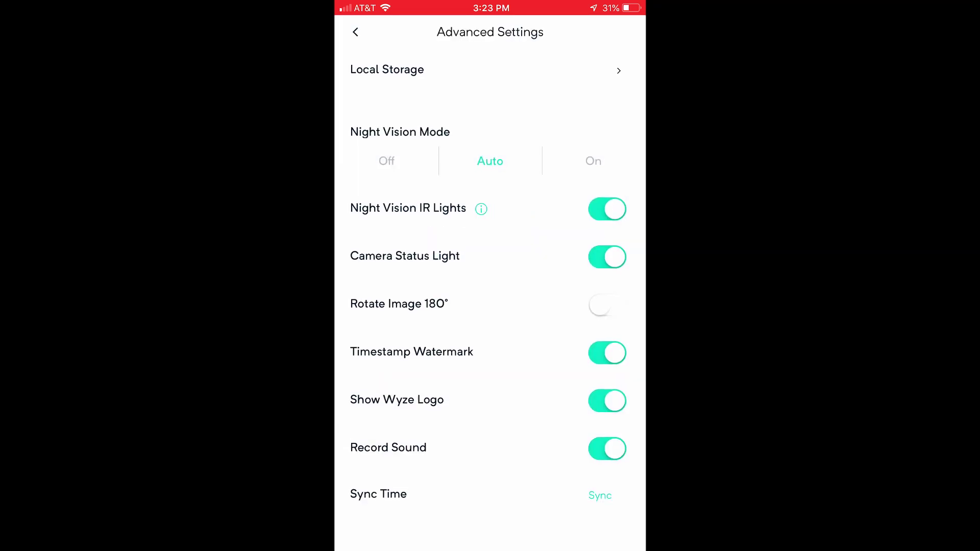
click(607, 209)
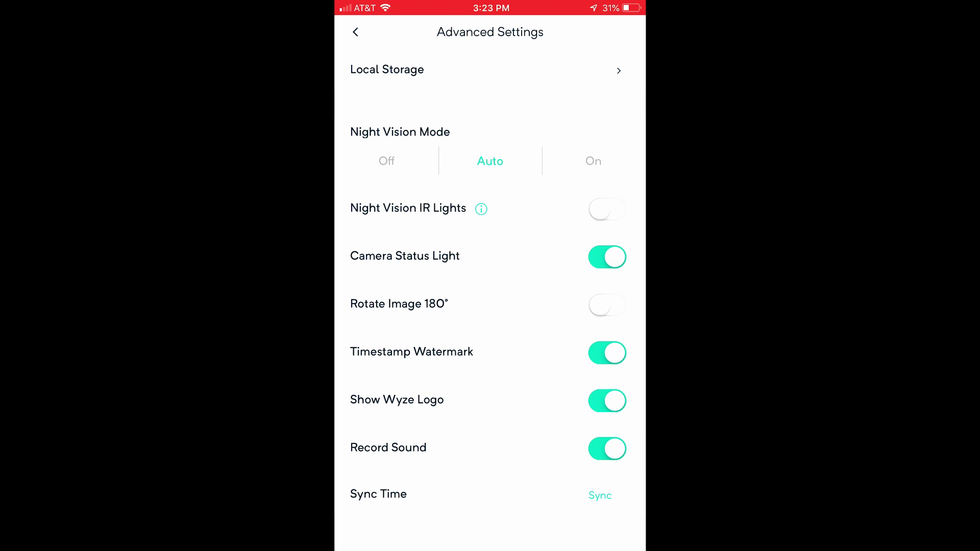
- Go back through Camera Settings to the dark Bathroom live stream
click(356, 31)
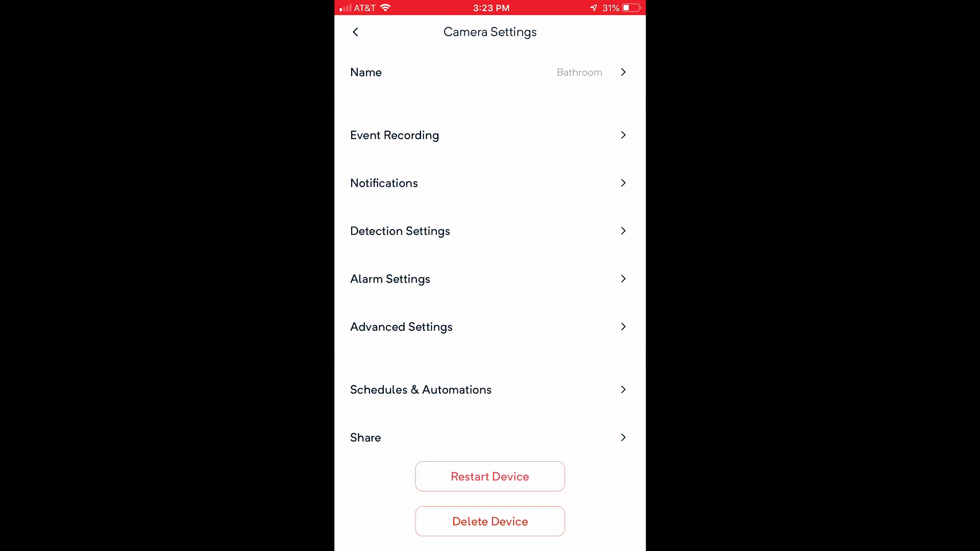
click(355, 31)
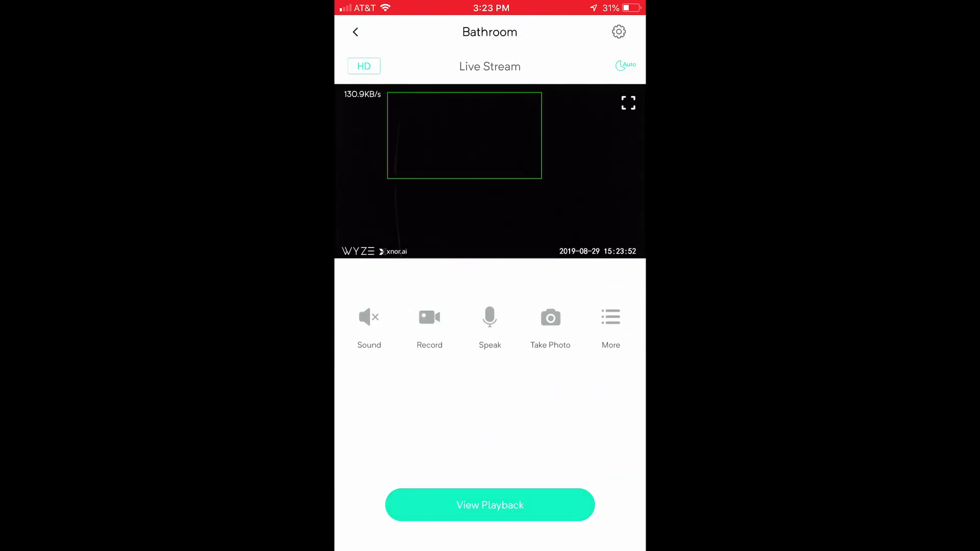